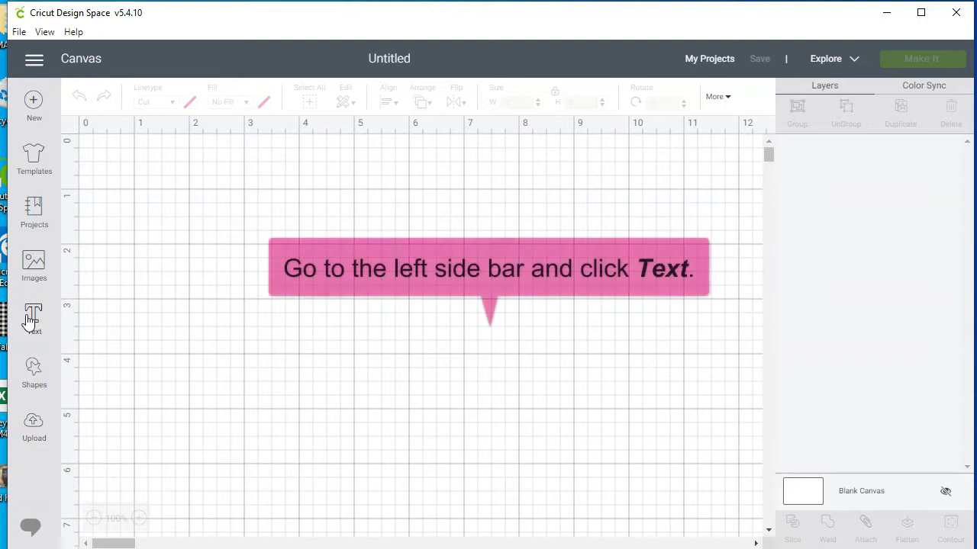
Add the text "aRf" to the canvas and set its font to the system font Monogram kk sc.
{"action": "left_click", "coordinate": [30, 319]}
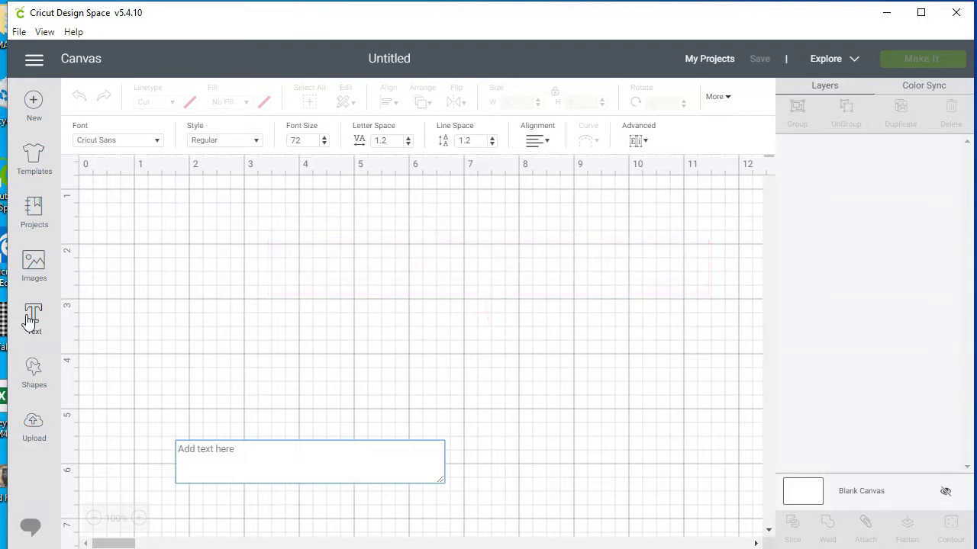
{"action": "type", "text": "aRf"}
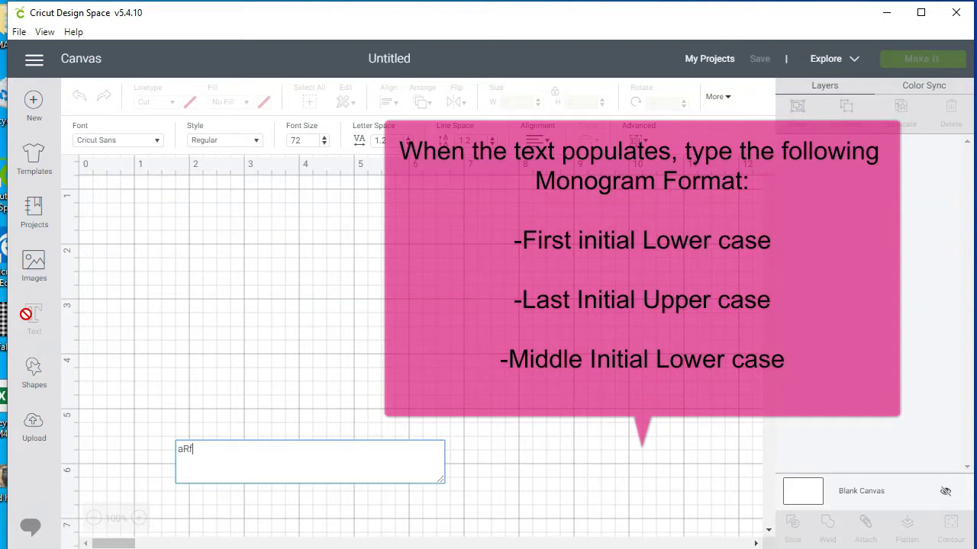
{"action": "left_click", "coordinate": [157, 143]}
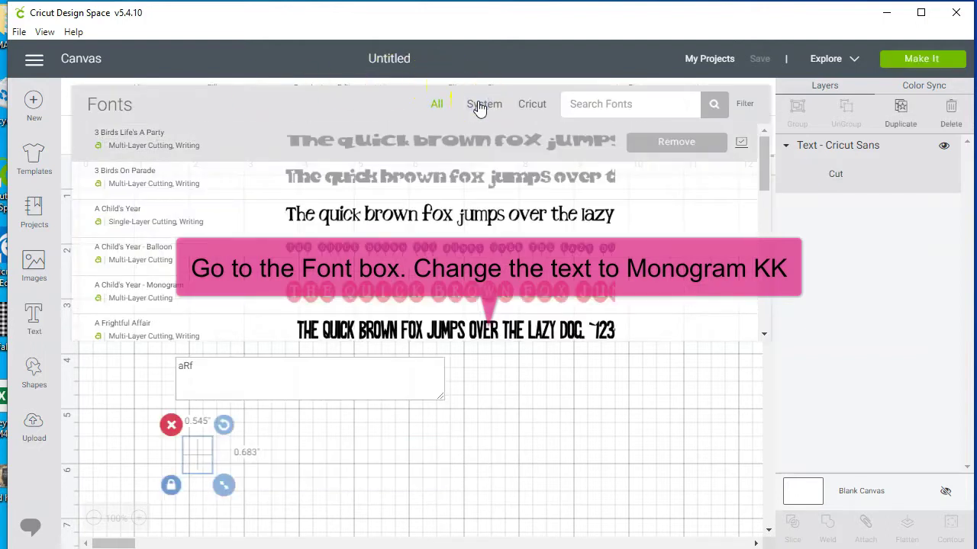
{"action": "left_click", "coordinate": [479, 109]}
{"action": "left_click", "coordinate": [595, 104]}
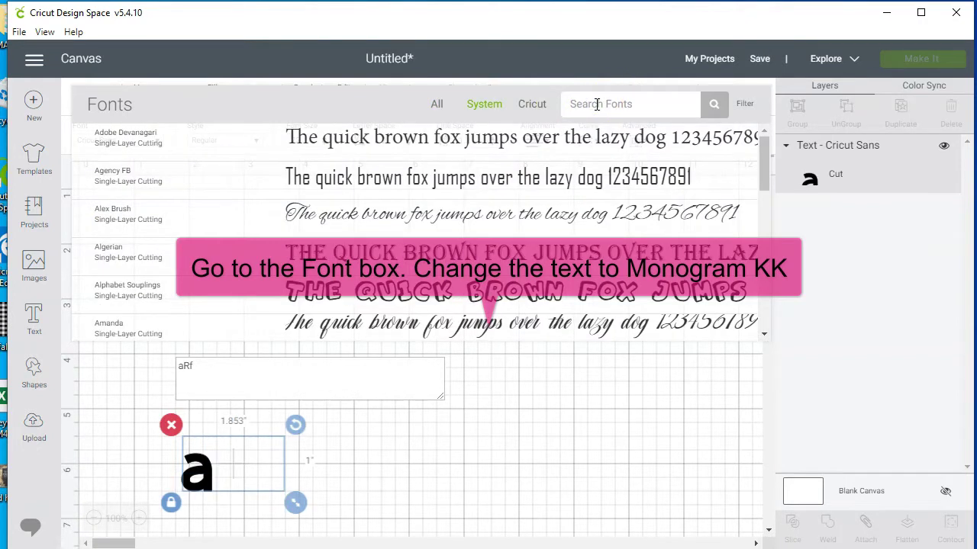
{"action": "type", "text": "kk"}
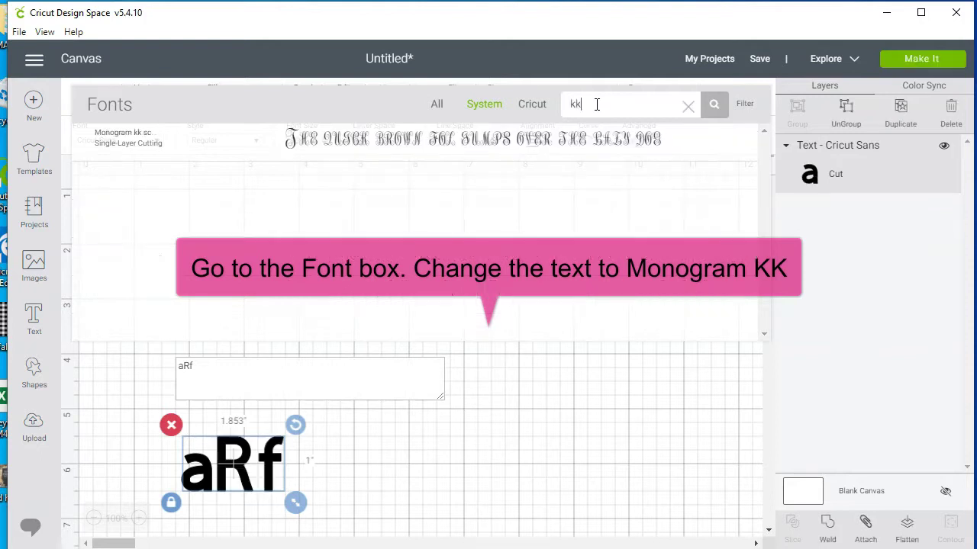
{"action": "left_click", "coordinate": [593, 145]}
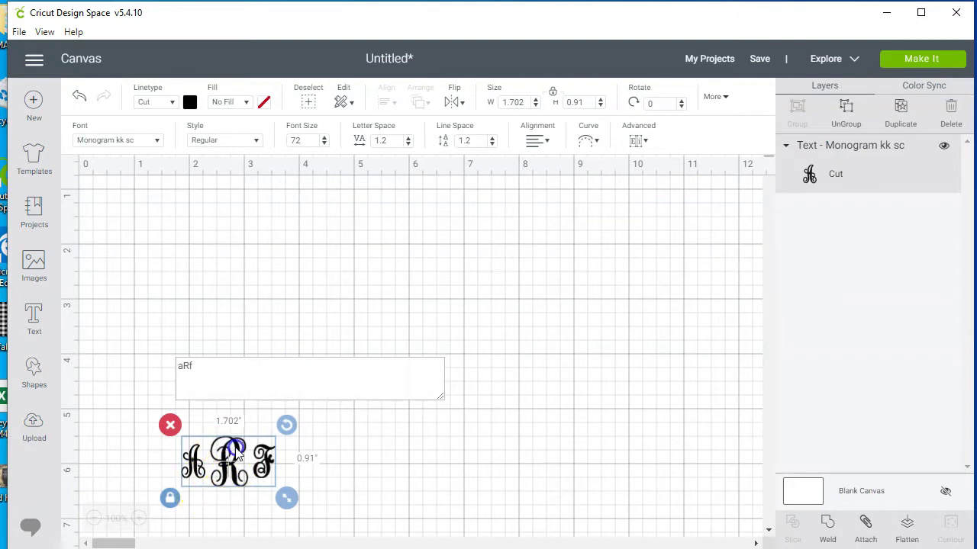
Move the monogram text higher on the canvas and ungroup it into separate letters.
{"action": "left_click_drag", "start_coordinate": [240, 424], "coordinate": [247, 276]}
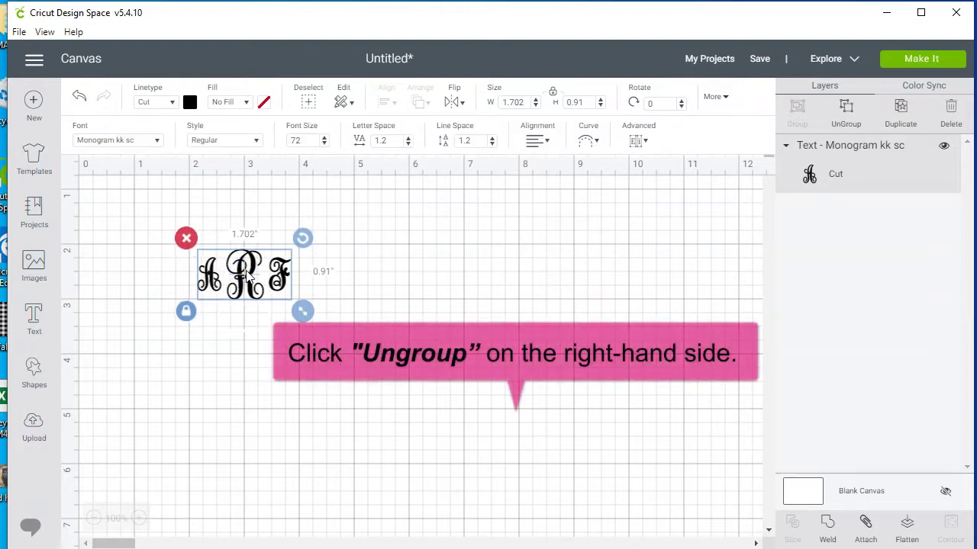
{"action": "left_click", "coordinate": [853, 119]}
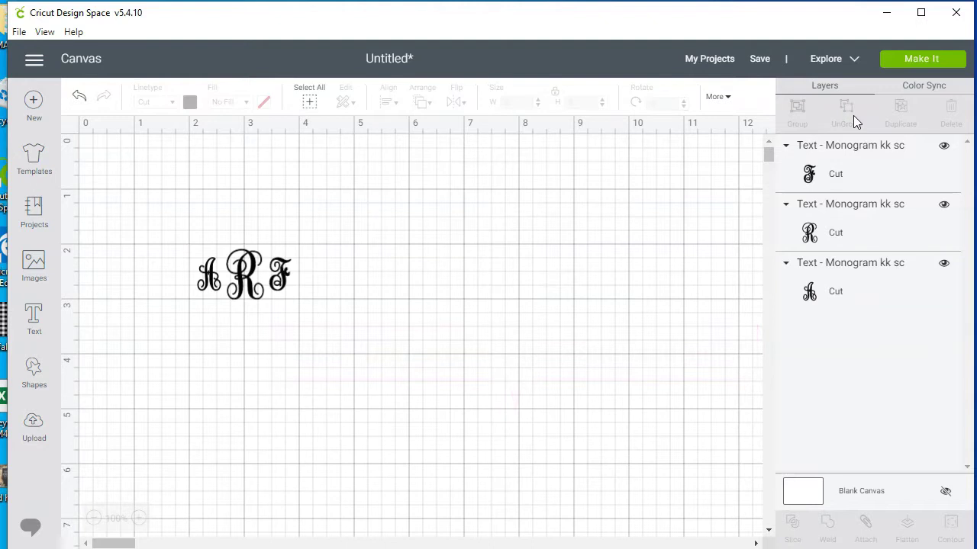
{"action": "left_click", "coordinate": [282, 281]}
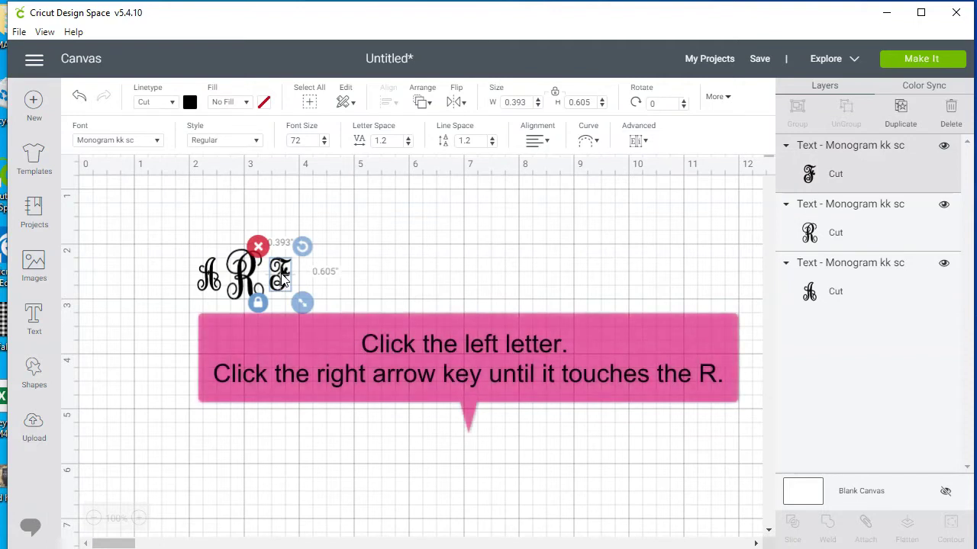
Nudge the letter A rightward in small increments until it touches the R.
{"action": "left_click", "coordinate": [208, 279]}
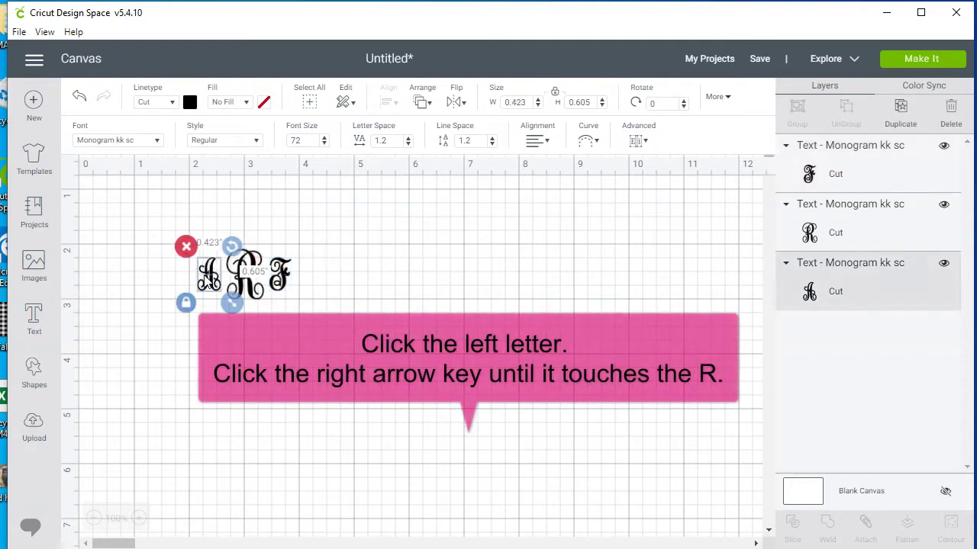
{"action": "key", "text": "Right"}
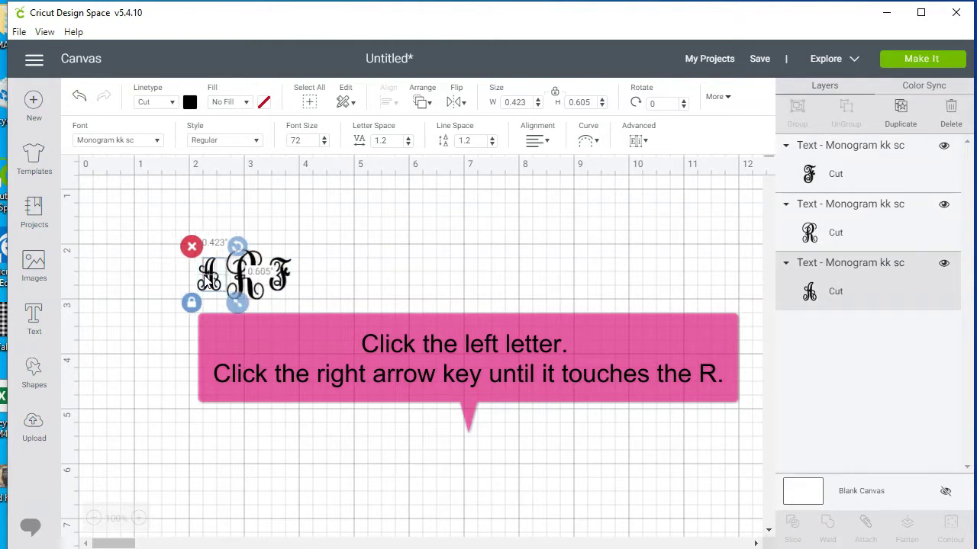
{"action": "key", "text": "Right"}
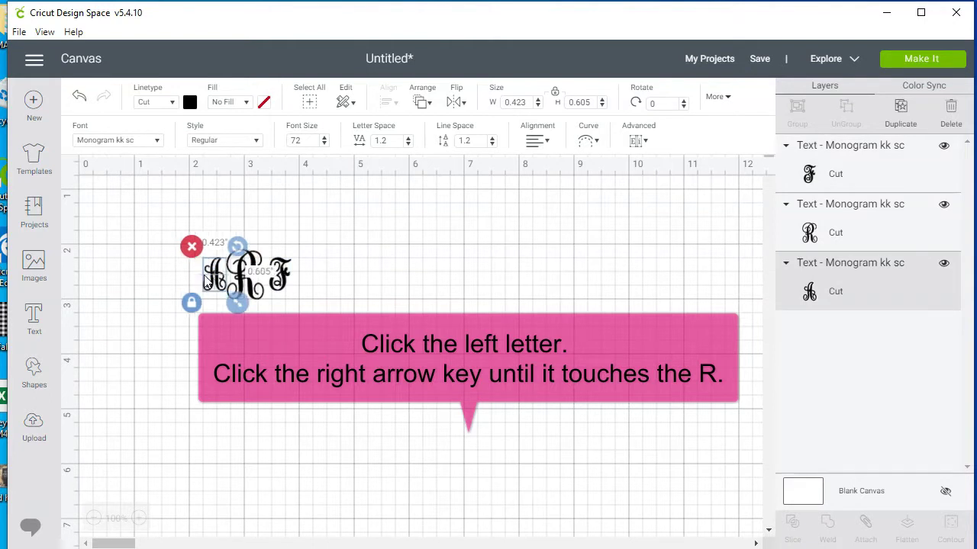
{"action": "key", "text": "Right"}
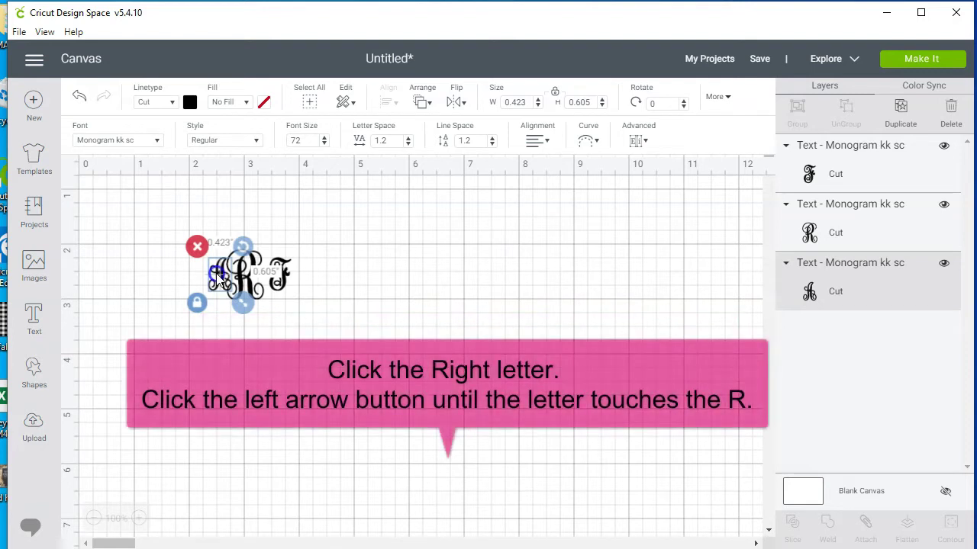
Nudge the letter F leftward until it touches the R, and deselect it.
{"action": "left_click", "coordinate": [278, 290]}
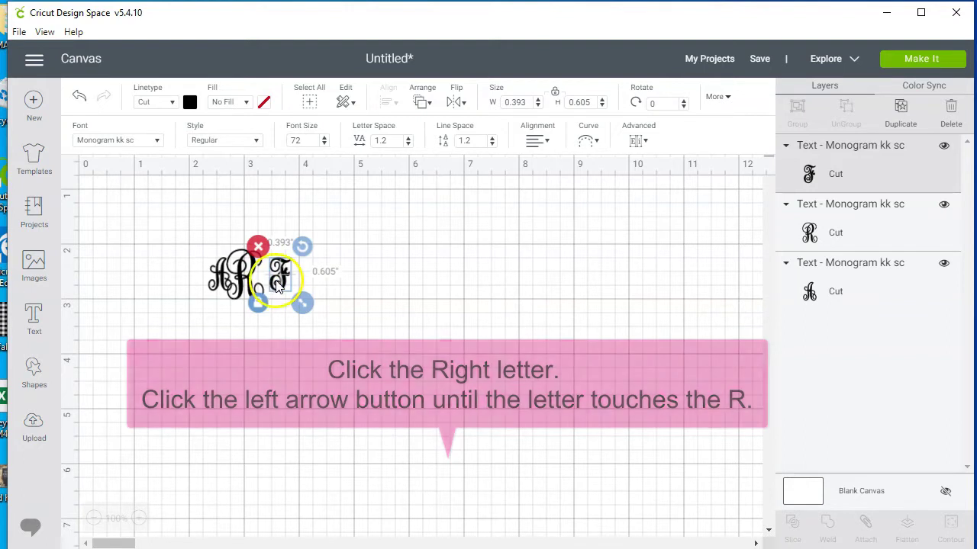
{"action": "key", "text": "Left"}
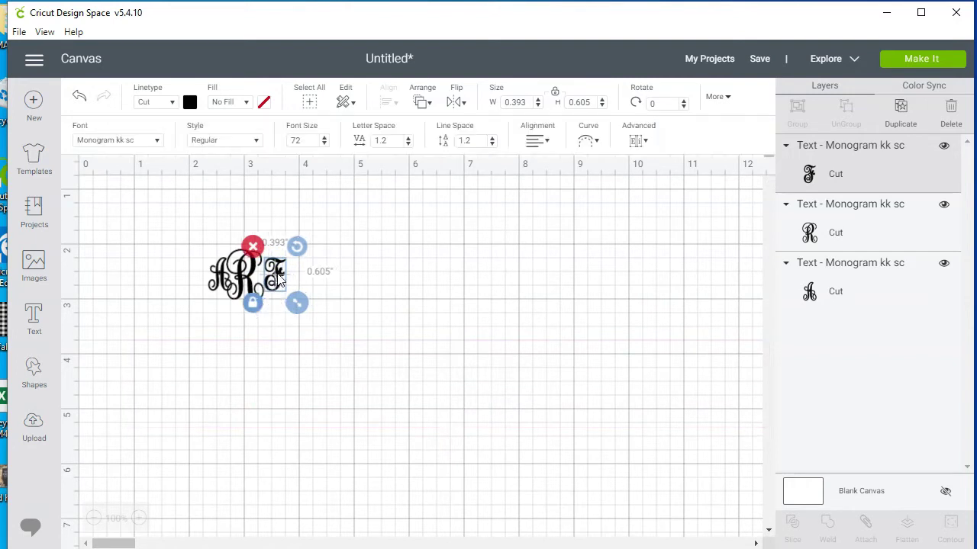
{"action": "key", "text": "Left"}
{"action": "key", "text": "Left"}
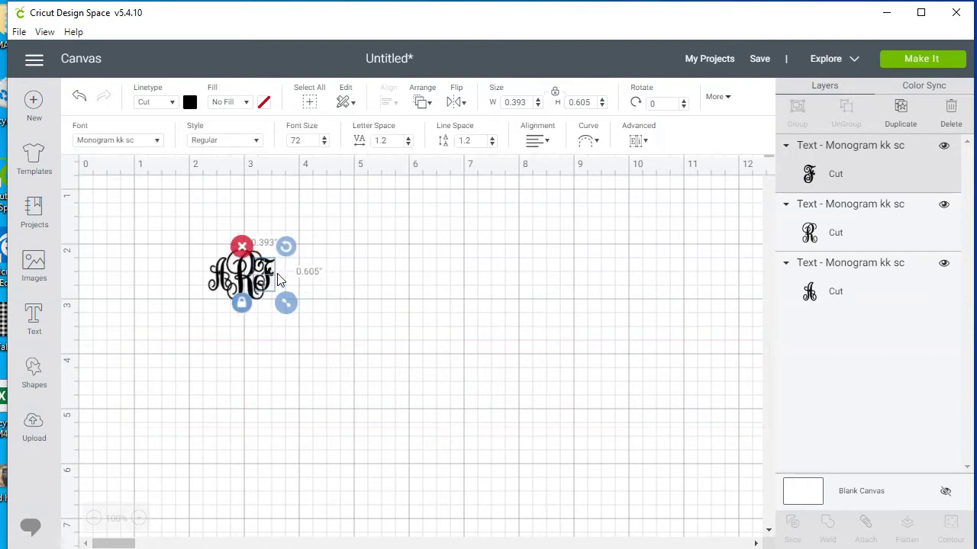
{"action": "key", "text": "Right"}
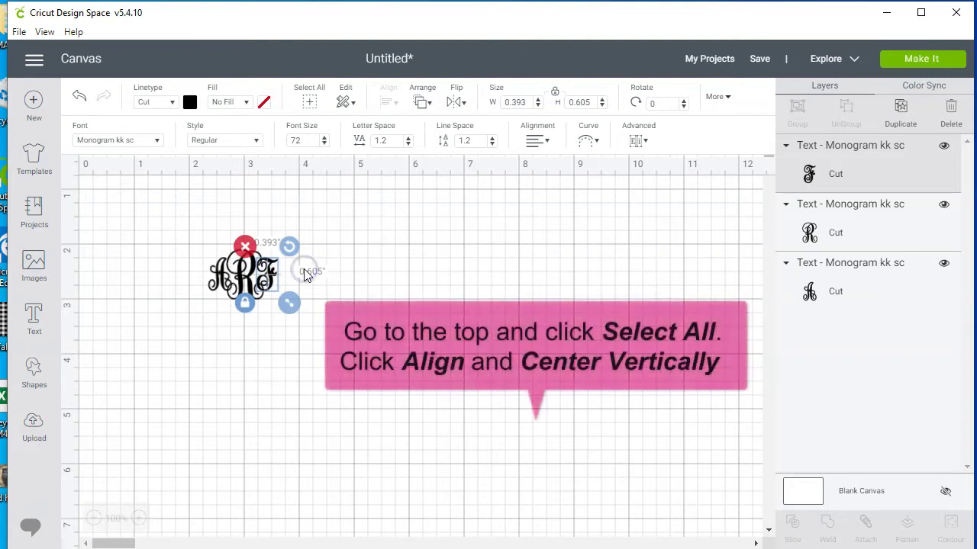
{"action": "left_click", "coordinate": [299, 227]}
Select all three letters and align them with Center Vertically.
{"action": "left_click", "coordinate": [312, 105]}
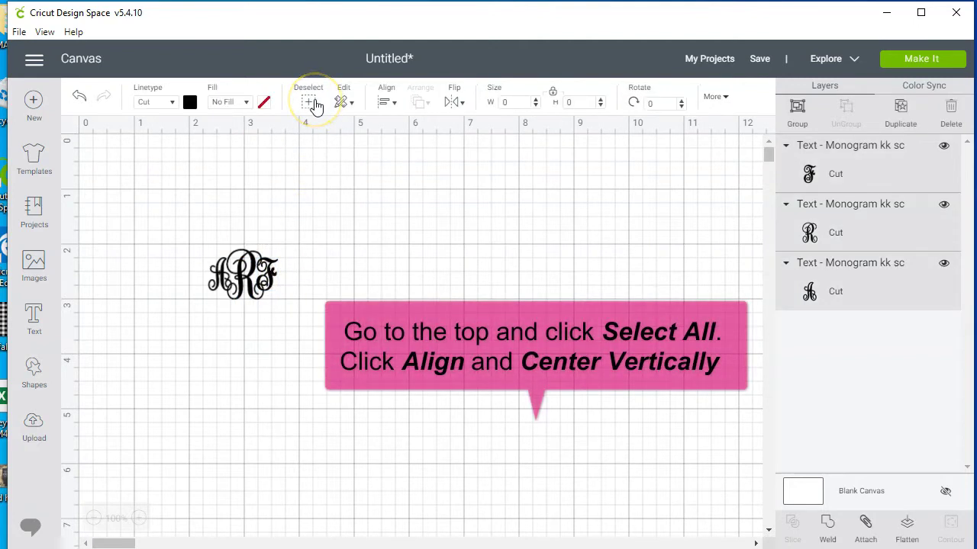
{"action": "left_click", "coordinate": [394, 109]}
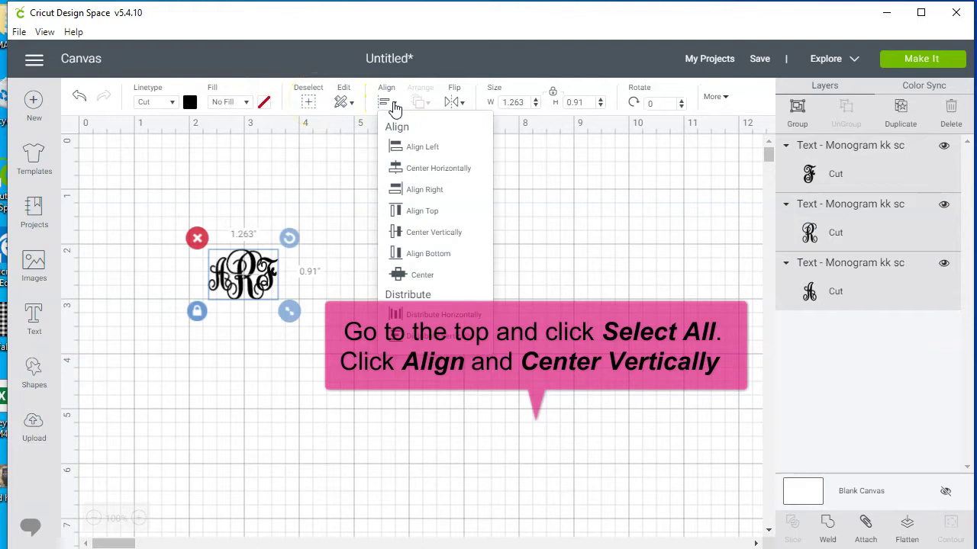
{"action": "left_click", "coordinate": [434, 238]}
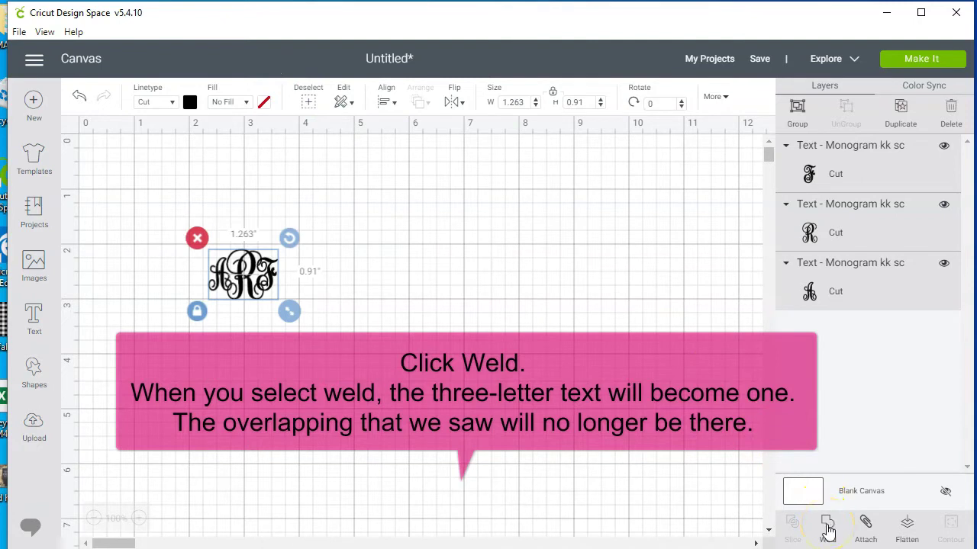
Shift the letter A slightly closer to the R, to about x 2.367" and y 2.25".
{"action": "left_click", "coordinate": [460, 325]}
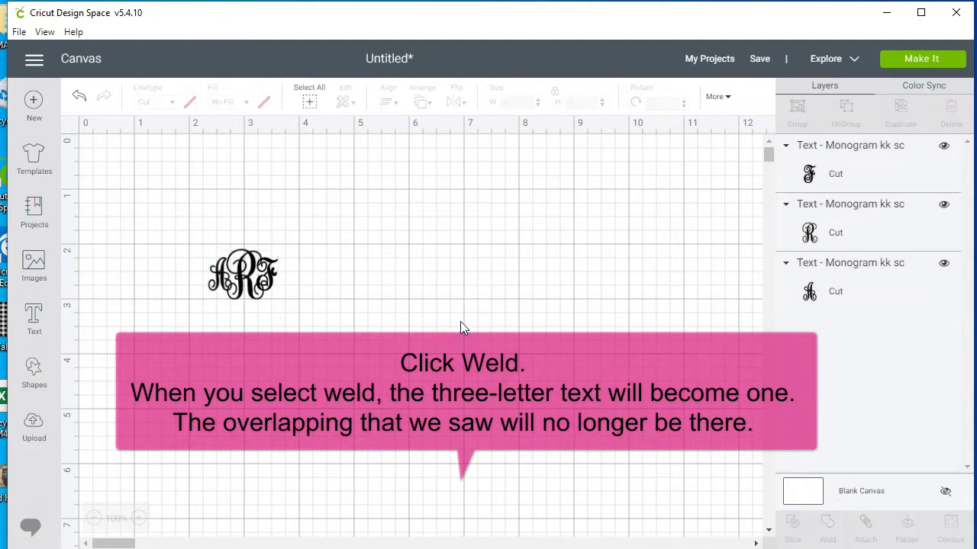
{"action": "left_click", "coordinate": [220, 276]}
{"action": "left_click_drag", "start_coordinate": [220, 275], "coordinate": [223, 276]}
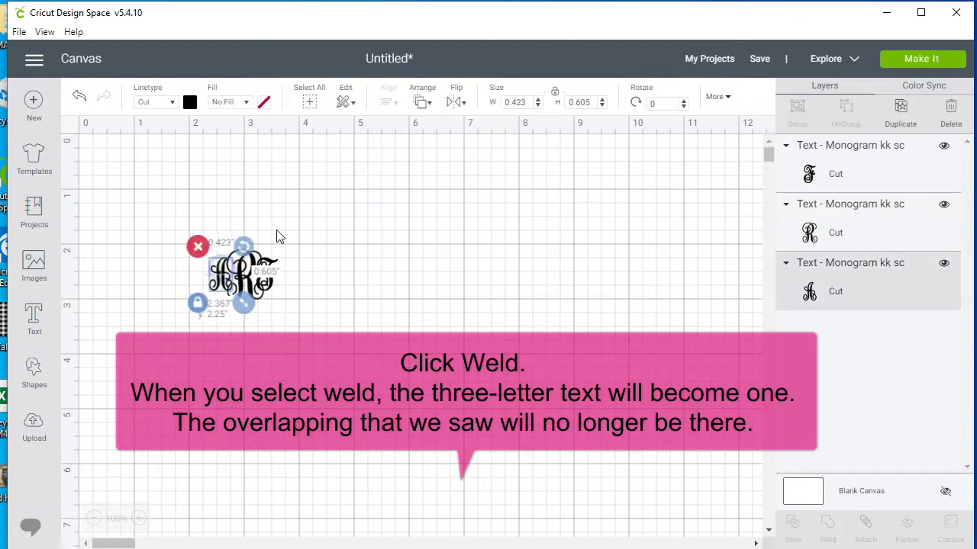
Select all three letters and weld them into a single shape.
{"action": "left_click", "coordinate": [309, 102]}
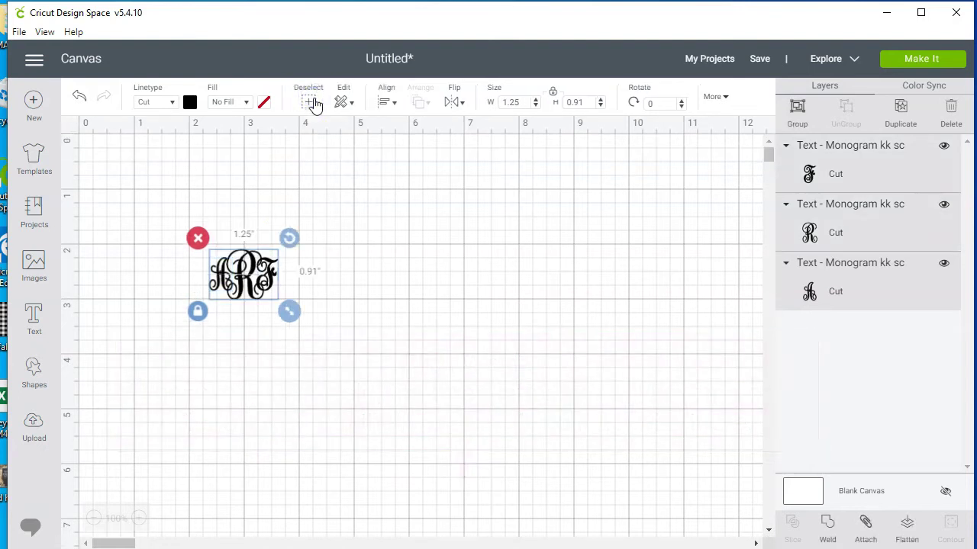
{"action": "left_click", "coordinate": [829, 523]}
{"action": "left_click", "coordinate": [829, 523]}
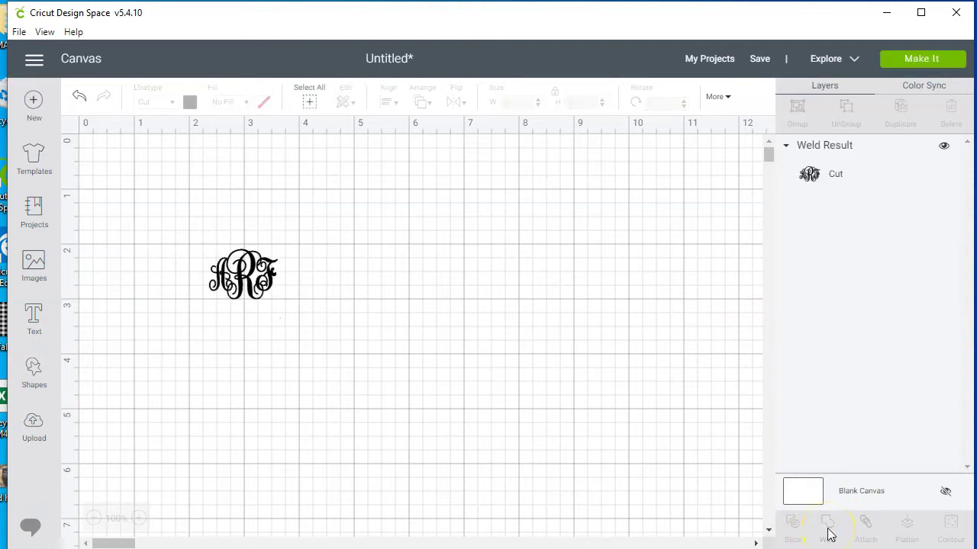
Unlock the welded monogram's proportions and resize it to 3 inches wide by 3 inches high.
{"action": "left_click", "coordinate": [311, 99]}
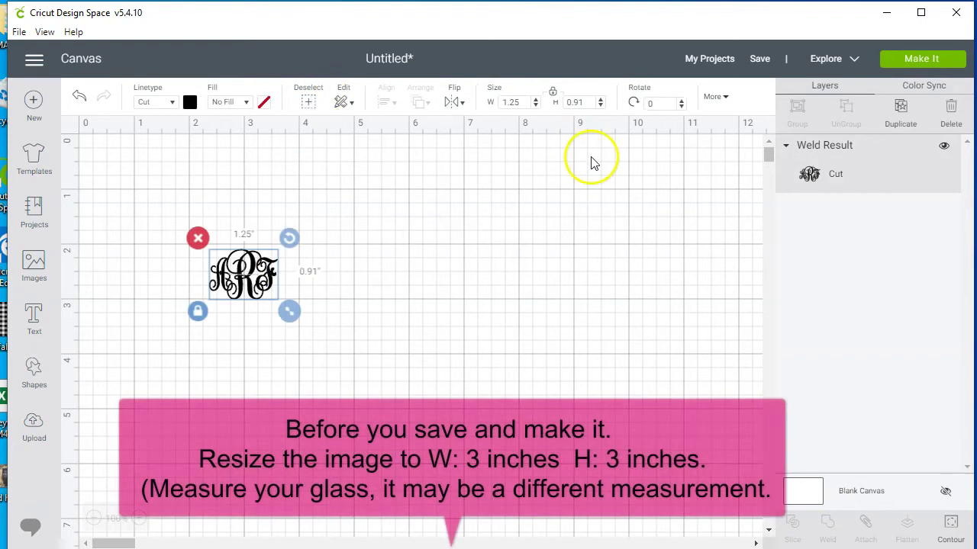
{"action": "left_click", "coordinate": [554, 92]}
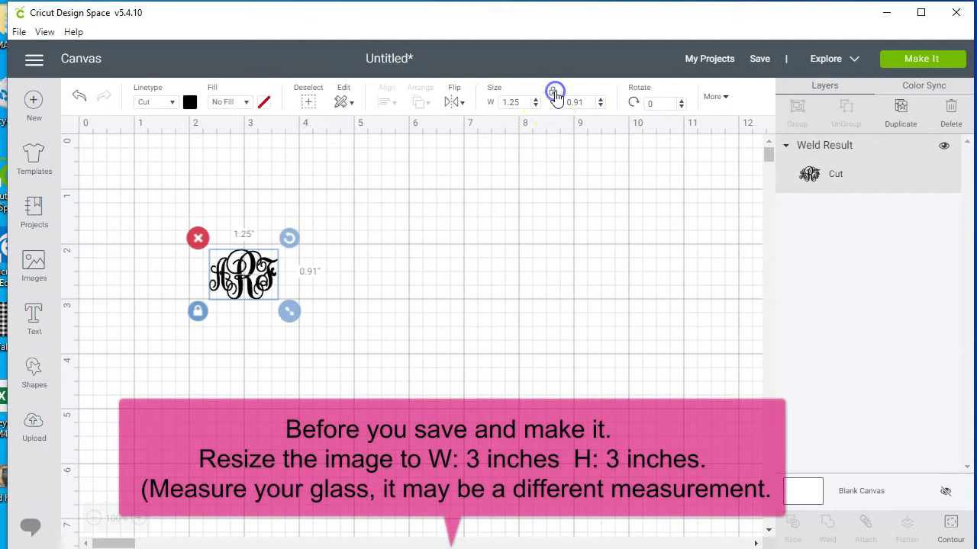
{"action": "left_click", "coordinate": [518, 102]}
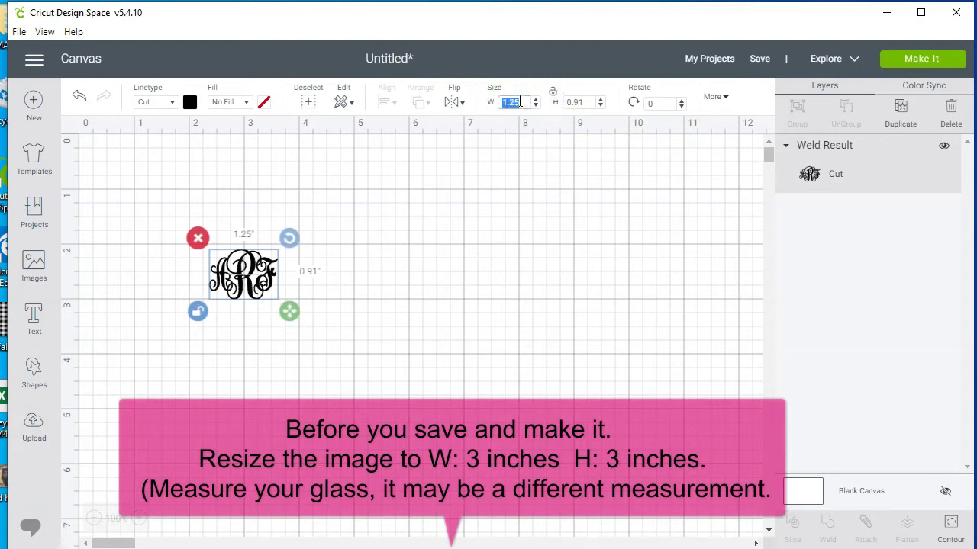
{"action": "type", "text": "3"}
{"action": "key", "text": "Tab"}
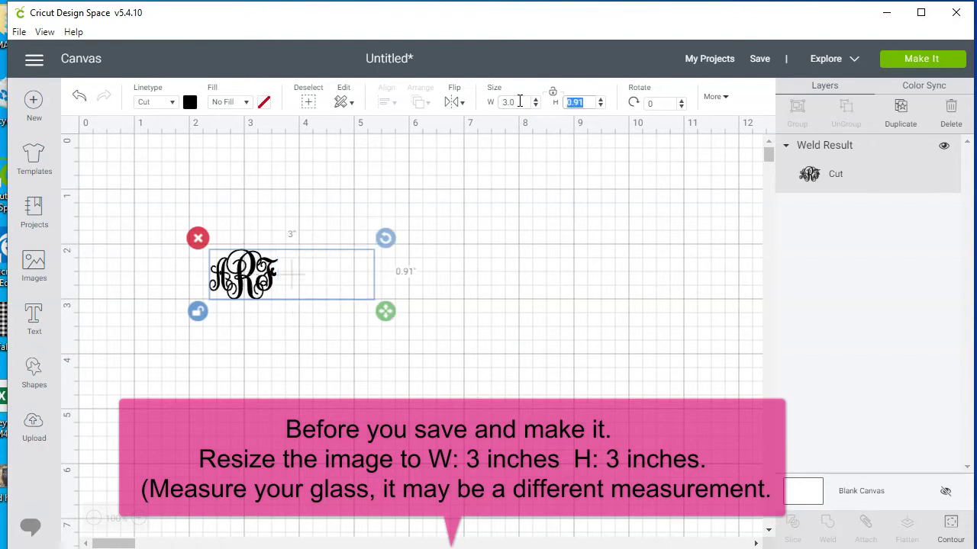
{"action": "type", "text": "3.0"}
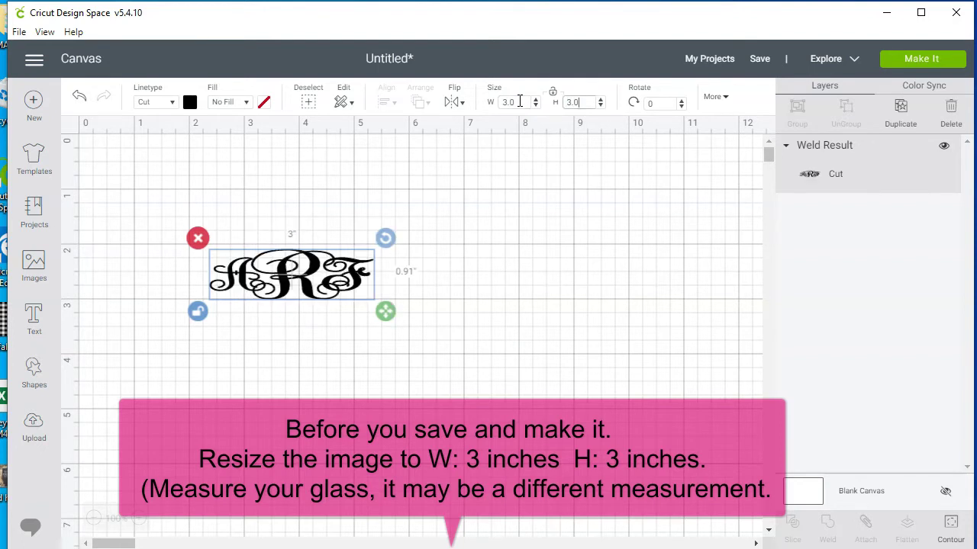
{"action": "key", "text": "Return"}
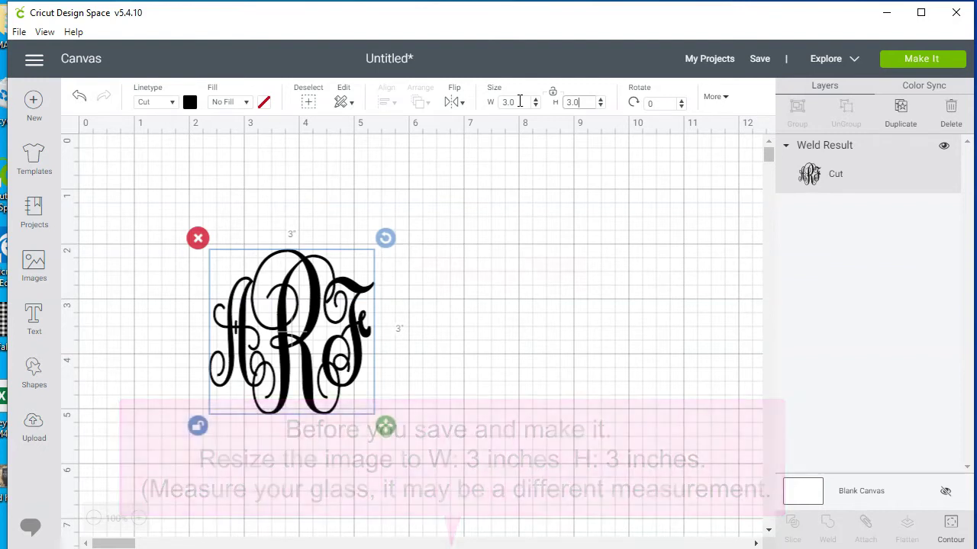
{"action": "left_click", "coordinate": [530, 102]}
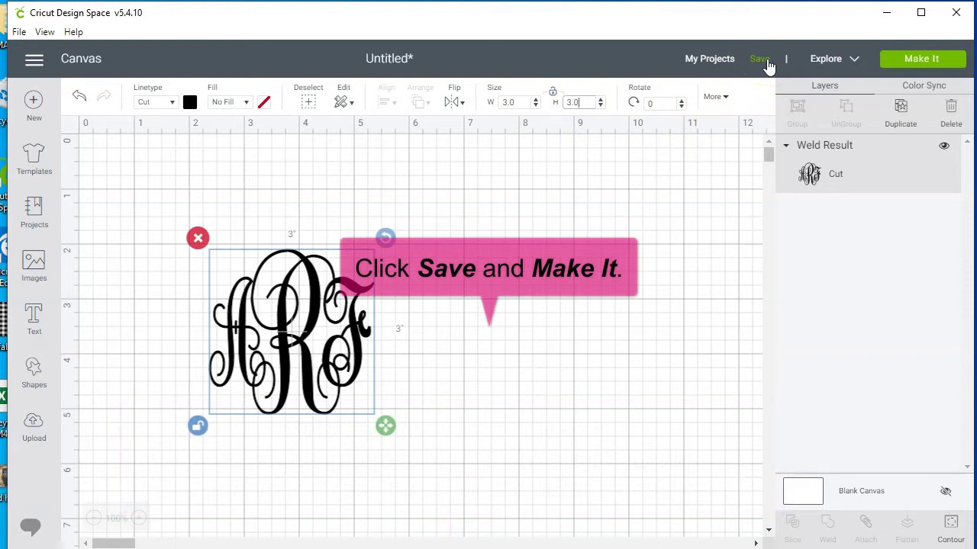
Send the monogram to the 12" x 12" mat preview and continue to the machine connection page.
{"action": "left_click", "coordinate": [951, 67]}
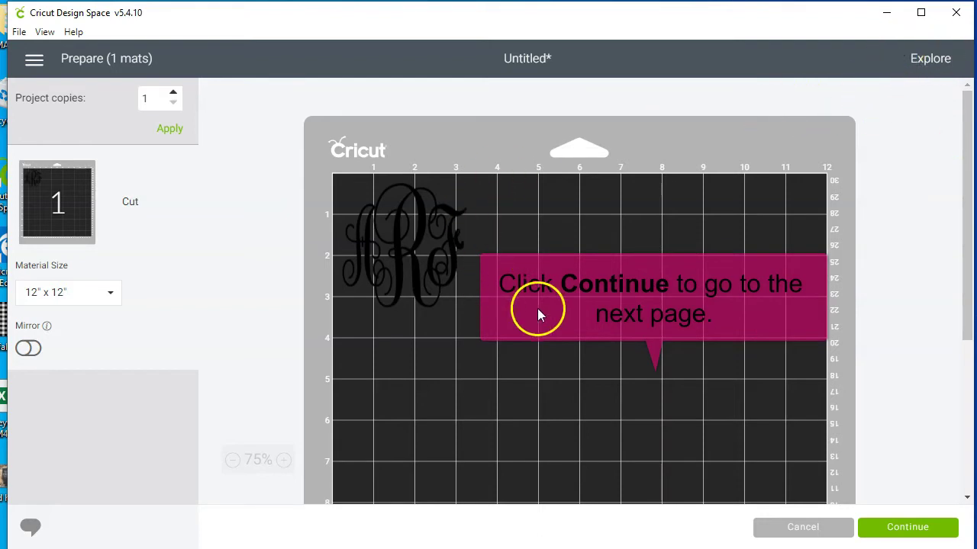
{"action": "left_click", "coordinate": [881, 534]}
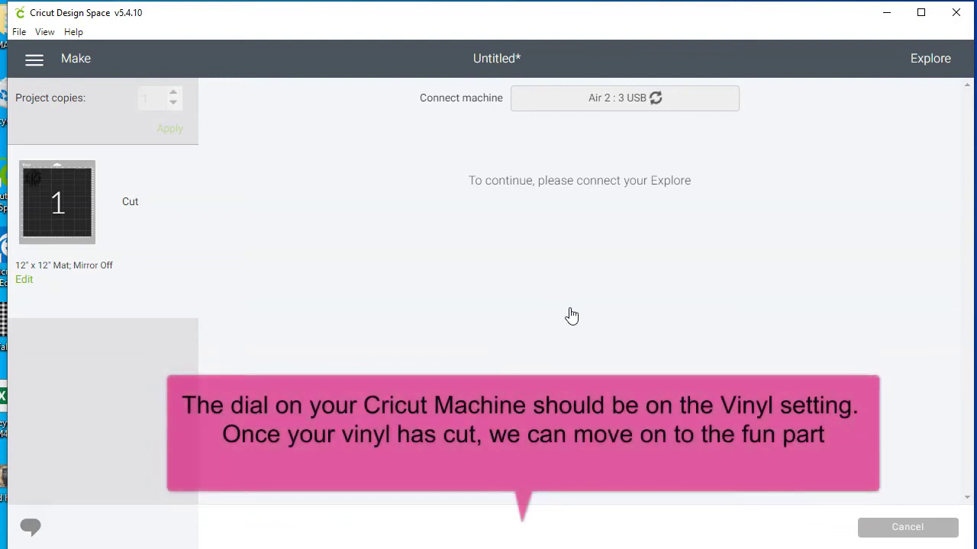
{"action": "left_click", "coordinate": [604, 244]}
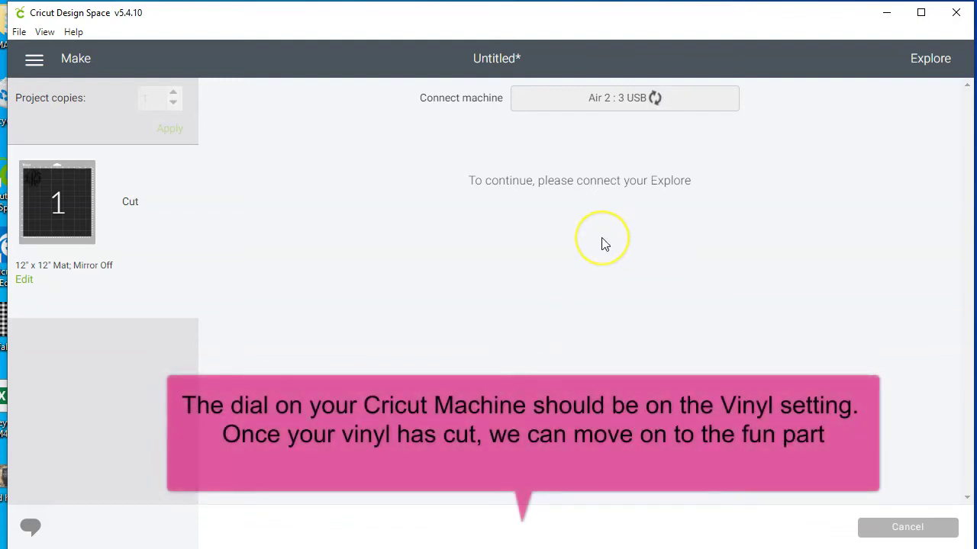